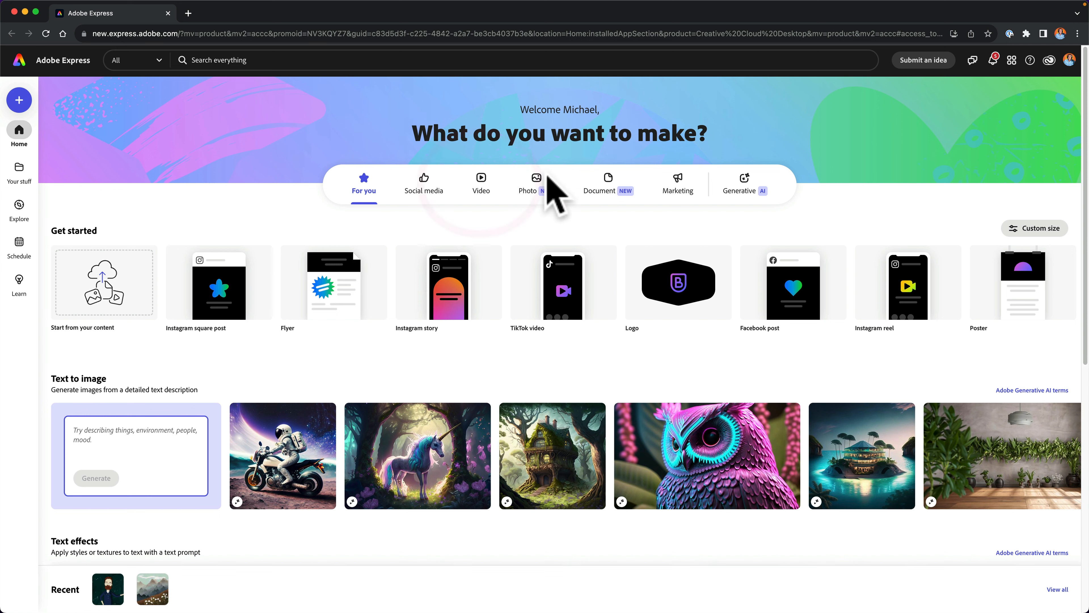
Open the Animate from audio quick action among the video tools.
{"action": "left_click", "coordinate": [479, 184]}
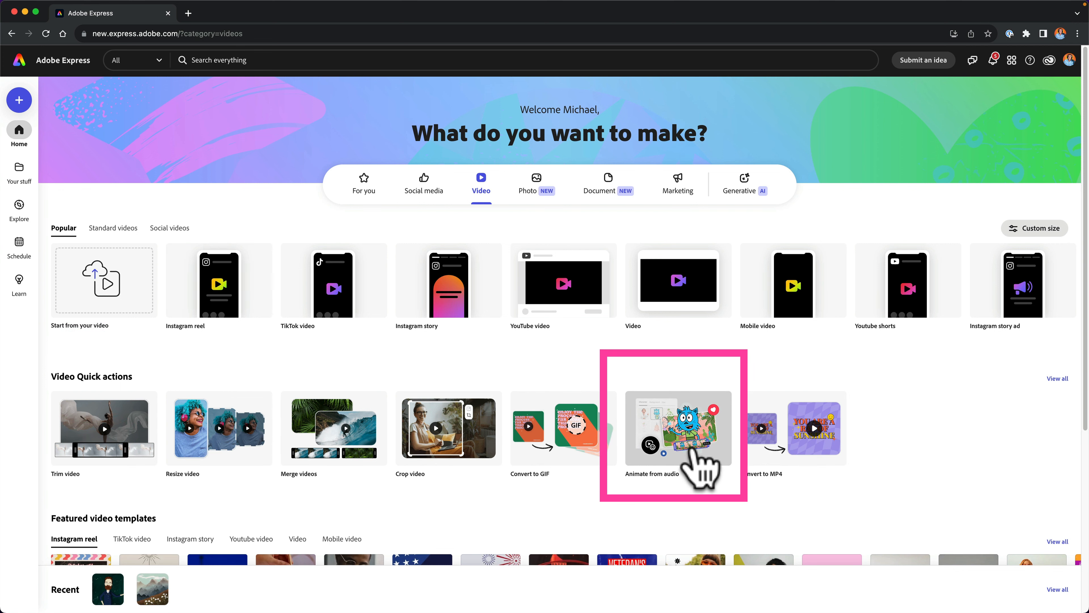
{"action": "left_click", "coordinate": [691, 447]}
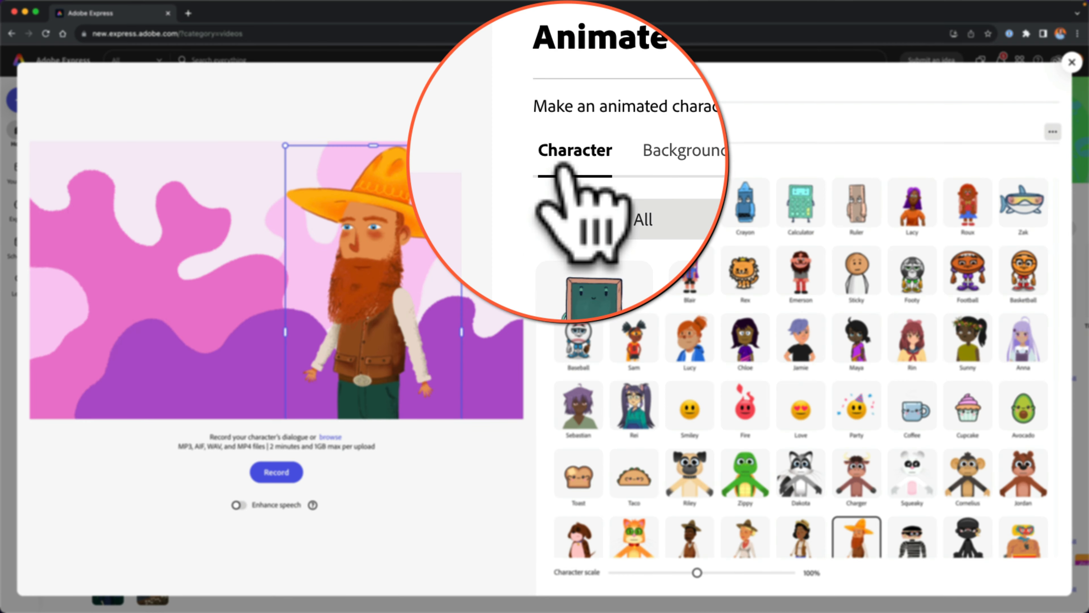
Try out the Chalkboard, Pencil, Notebook Paper, Crayon and Calculator characters in the scene.
{"action": "left_click", "coordinate": [580, 210]}
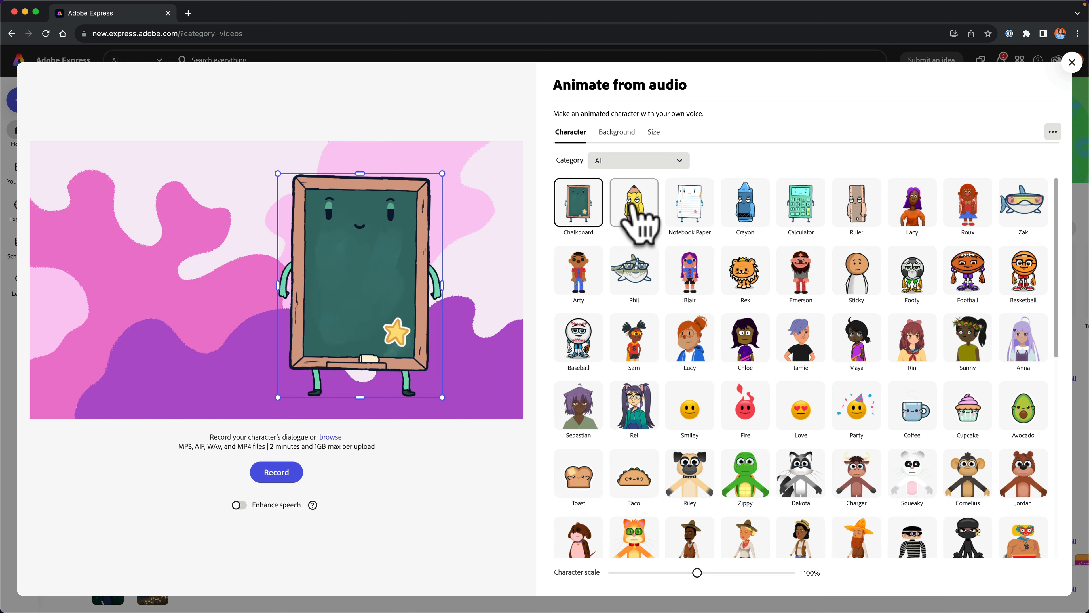
{"action": "left_click", "coordinate": [631, 208]}
{"action": "left_click", "coordinate": [699, 210]}
{"action": "left_click", "coordinate": [746, 213]}
{"action": "left_click", "coordinate": [797, 213]}
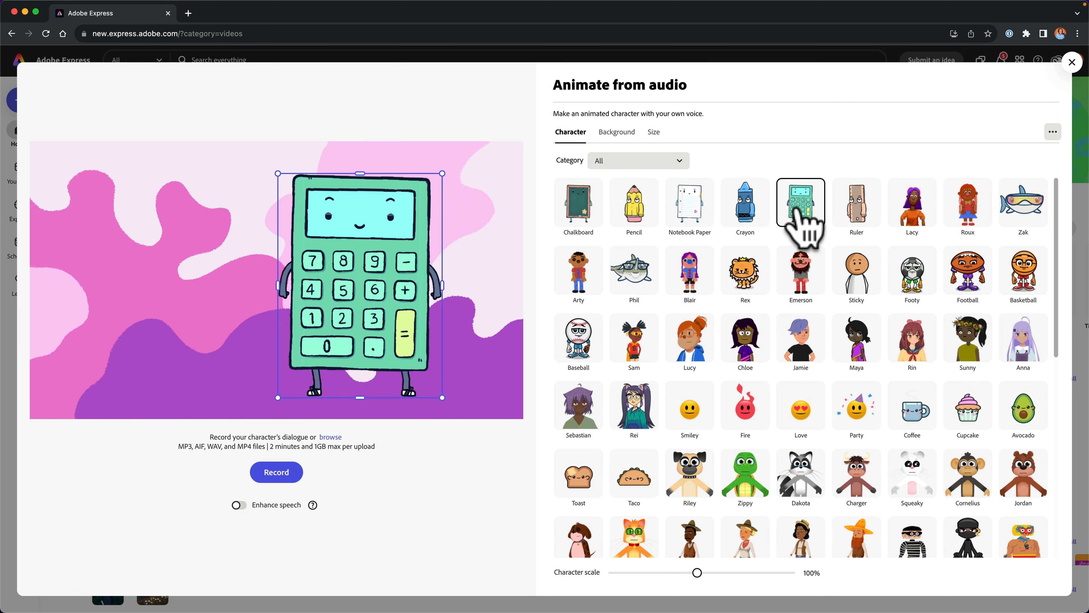
Browse the character library by the Humans and Emojis categories and return to showing all characters.
{"action": "left_click", "coordinate": [681, 161]}
{"action": "left_click", "coordinate": [677, 217]}
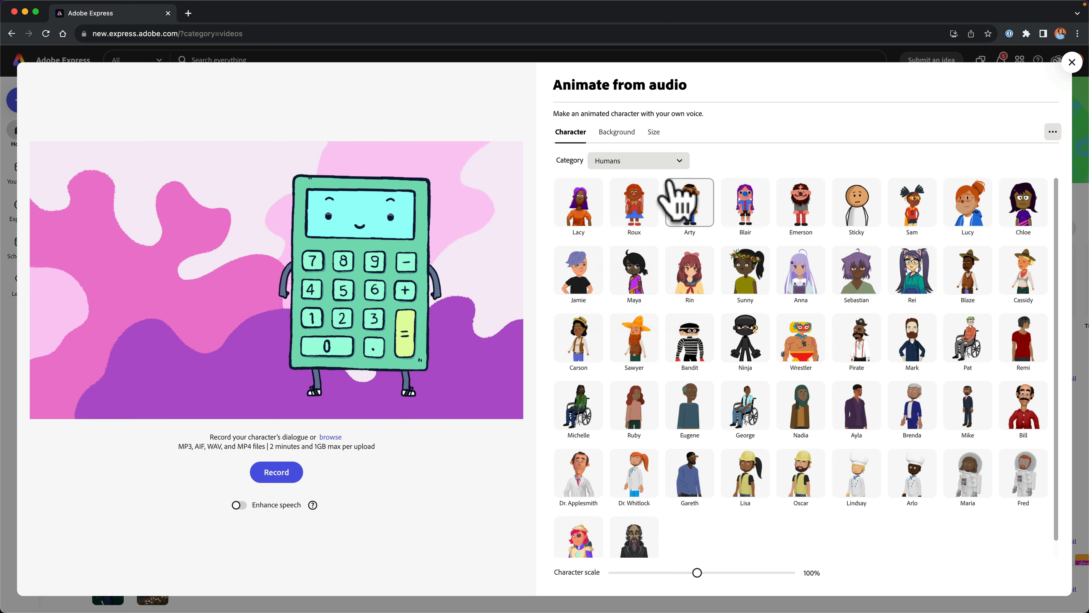
{"action": "left_click", "coordinate": [677, 161]}
{"action": "left_click", "coordinate": [609, 303]}
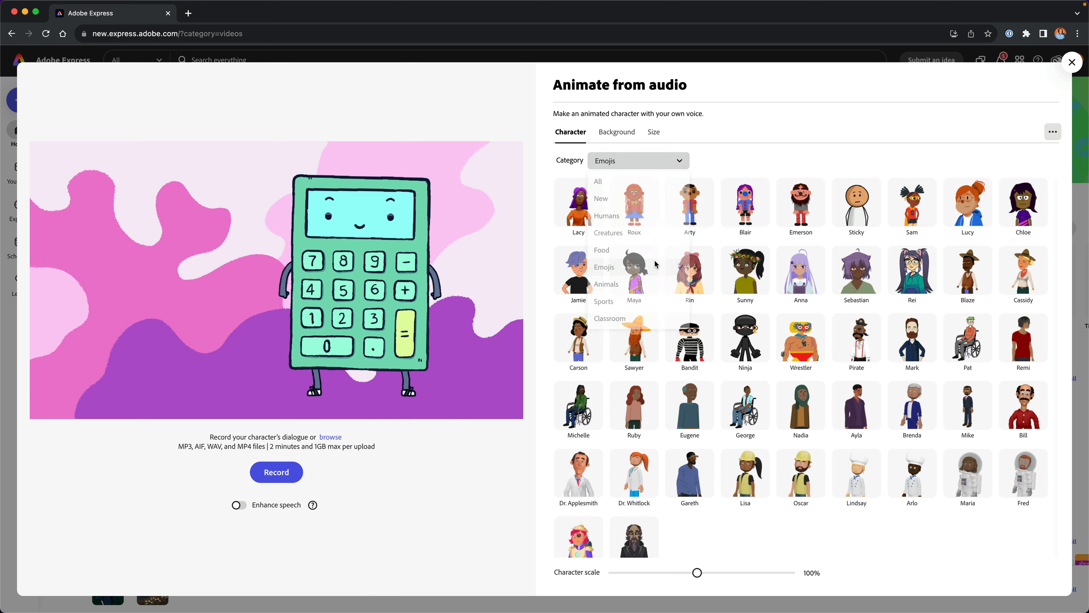
{"action": "left_click", "coordinate": [622, 162]}
{"action": "left_click", "coordinate": [622, 184]}
Choose Sawyer, the bearded character with the orange hat, and shift him slightly to the right in the scene.
{"action": "scroll", "coordinate": [948, 219], "scroll_direction": "down", "scroll_amount": 5}
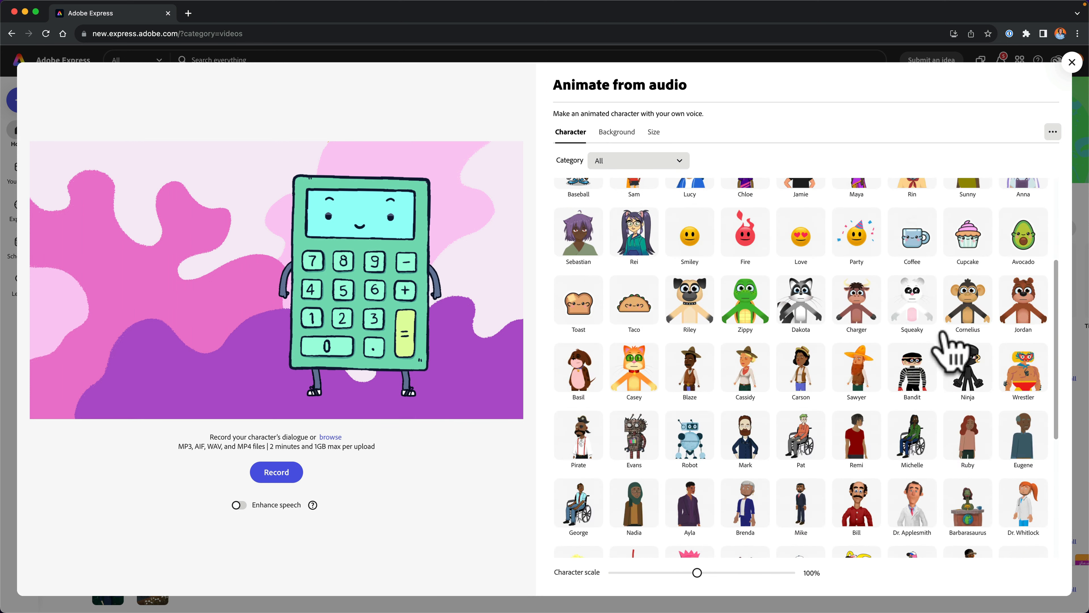
{"action": "scroll", "coordinate": [913, 313], "scroll_direction": "up", "scroll_amount": 3}
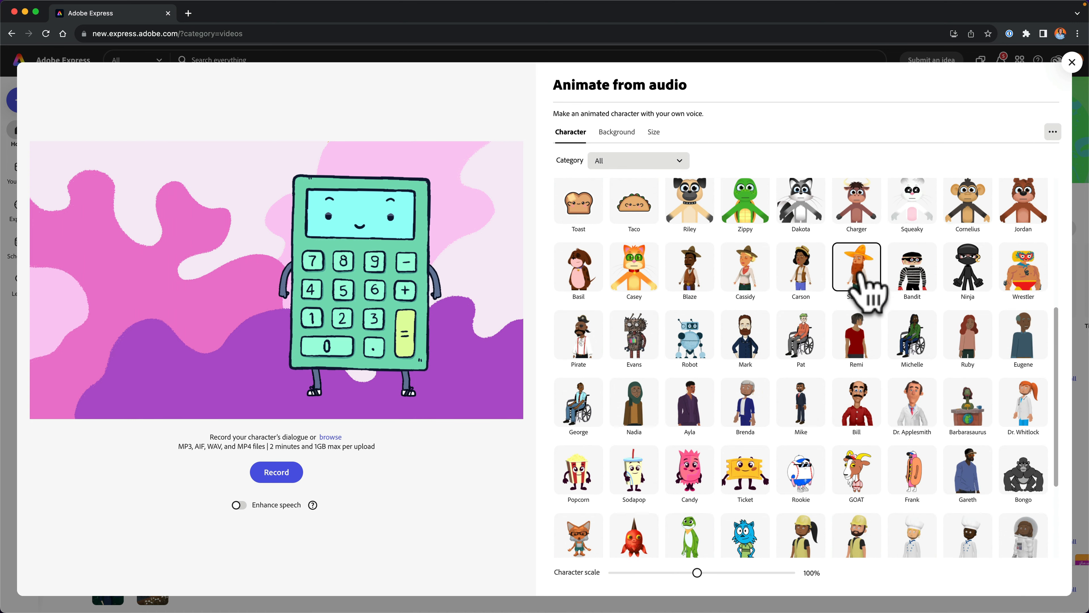
{"action": "left_click", "coordinate": [858, 264]}
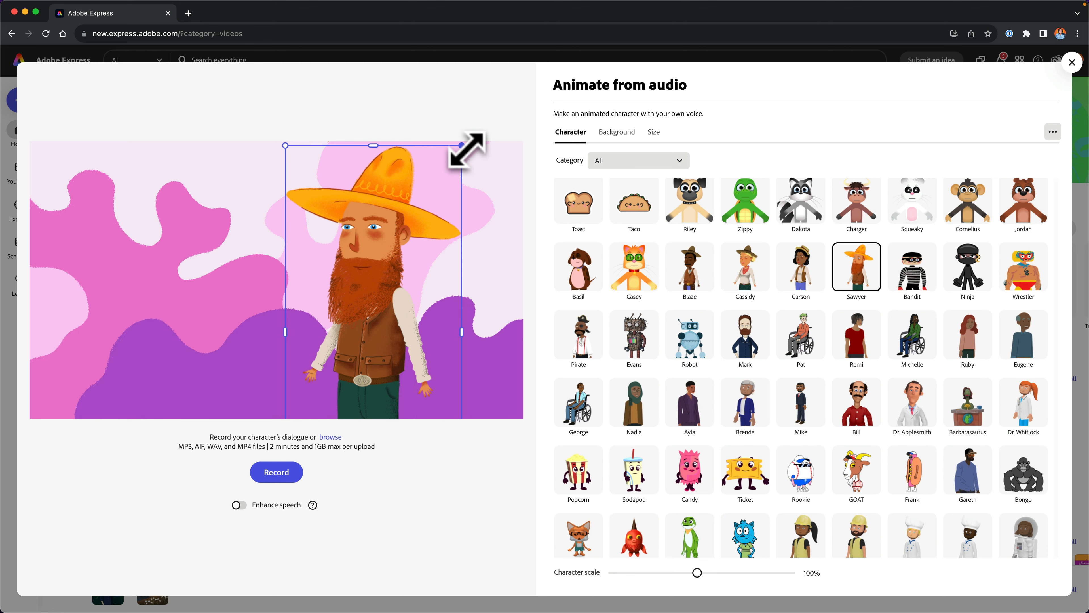
{"action": "left_click_drag", "start_coordinate": [408, 219], "coordinate": [433, 224]}
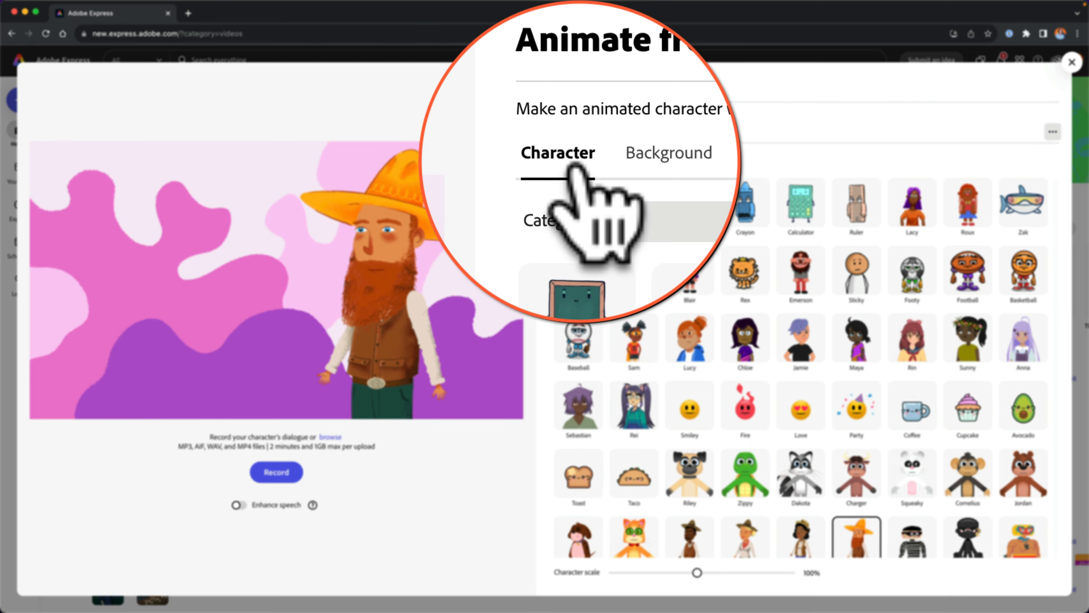
Try the Living Room background and look through the available background categories.
{"action": "left_click", "coordinate": [616, 132]}
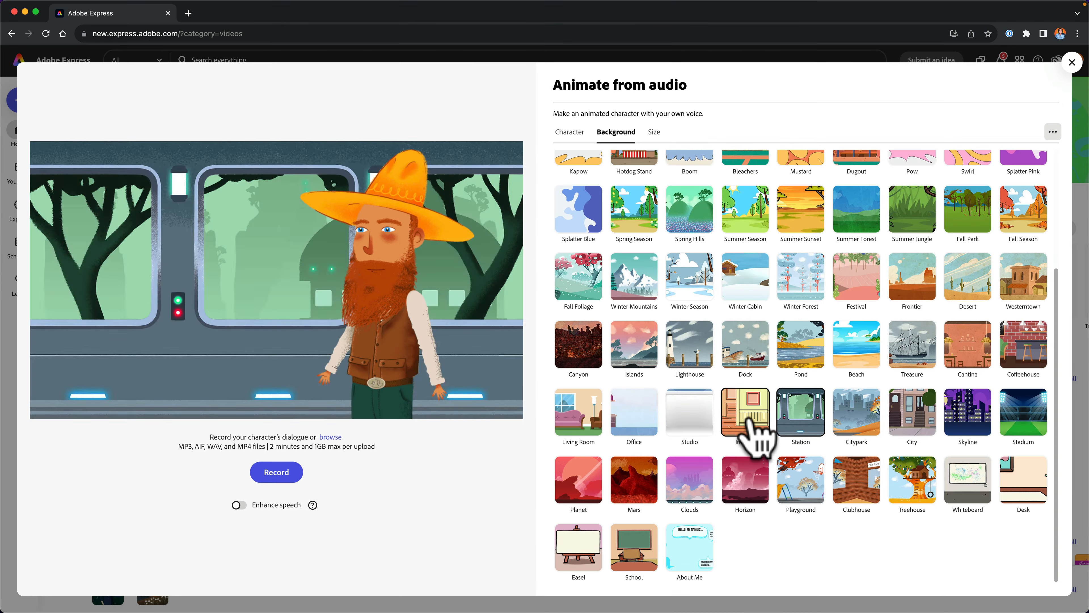
{"action": "left_click", "coordinate": [598, 429]}
{"action": "scroll", "coordinate": [665, 446], "scroll_direction": "up", "scroll_amount": 5}
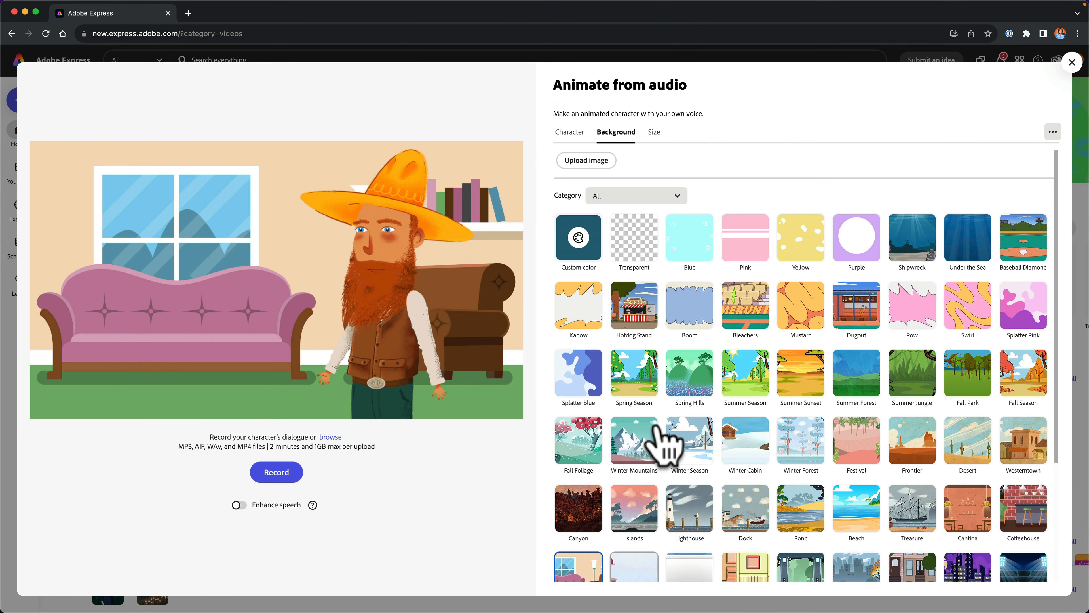
{"action": "left_click", "coordinate": [680, 197]}
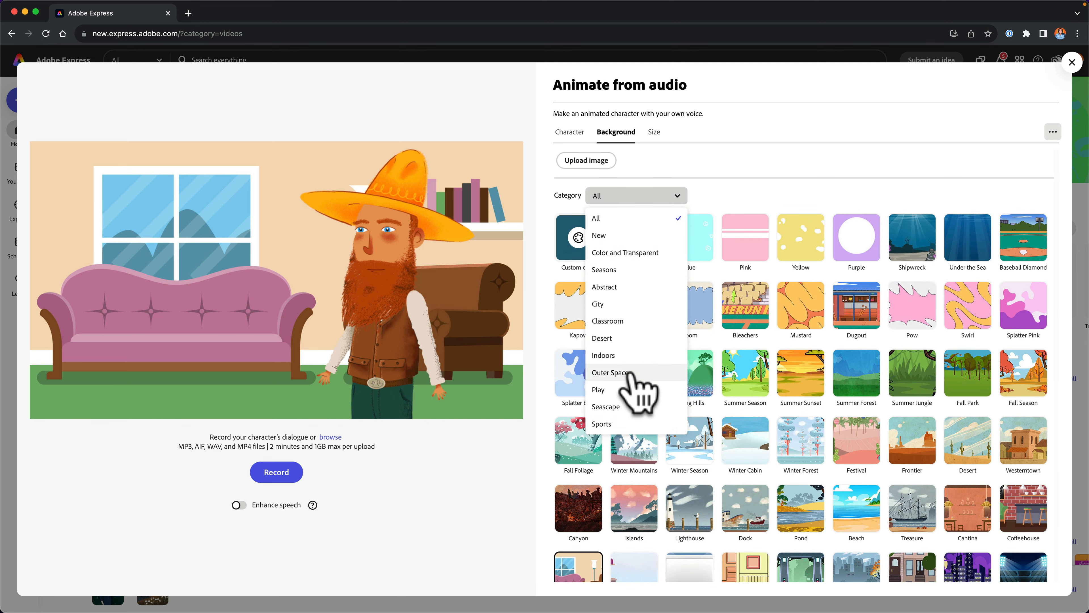
{"action": "left_click", "coordinate": [628, 372]}
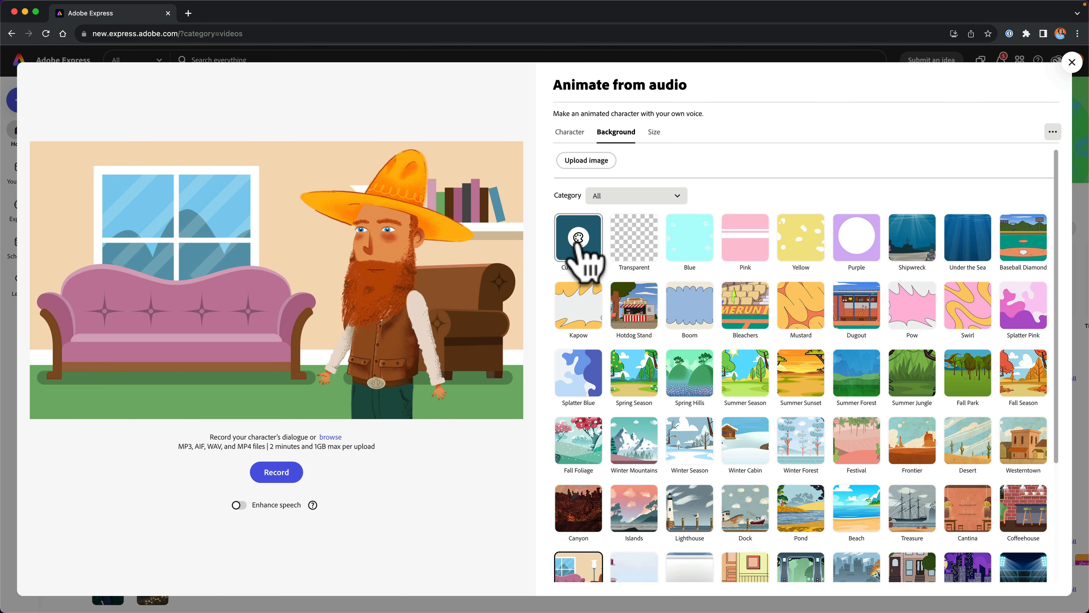
Try a solid custom colour background of #2E6275 and the Transparent background.
{"action": "left_click", "coordinate": [579, 245]}
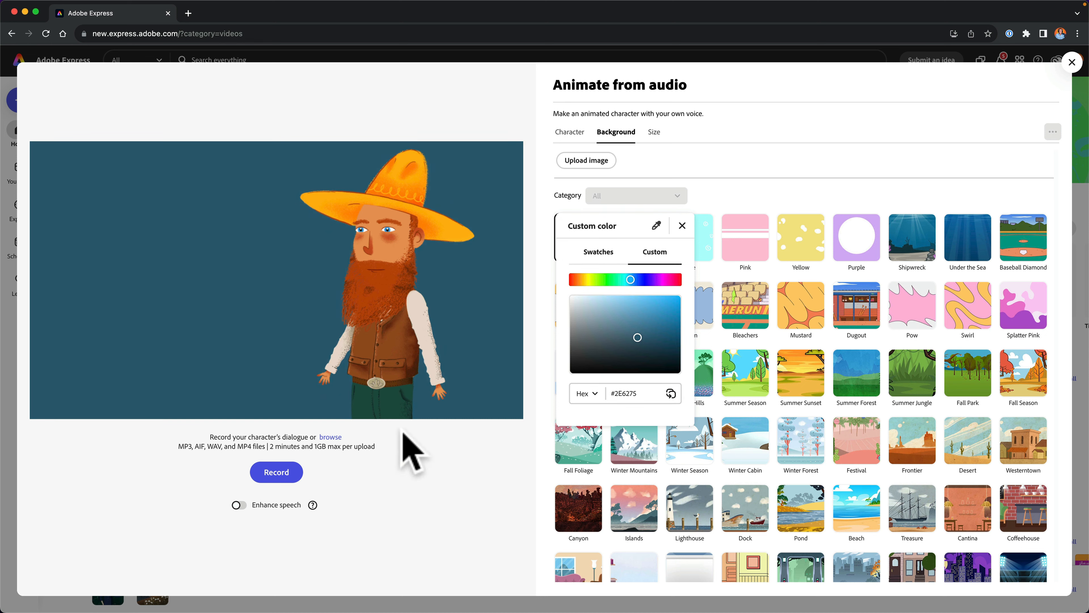
{"action": "left_click", "coordinate": [471, 576]}
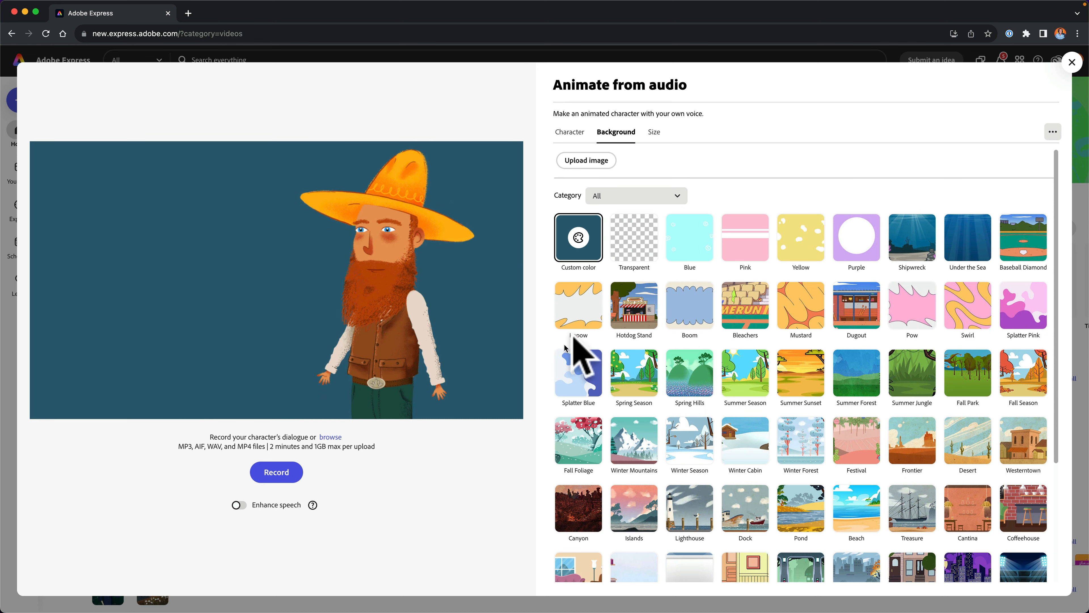
{"action": "left_click", "coordinate": [637, 254]}
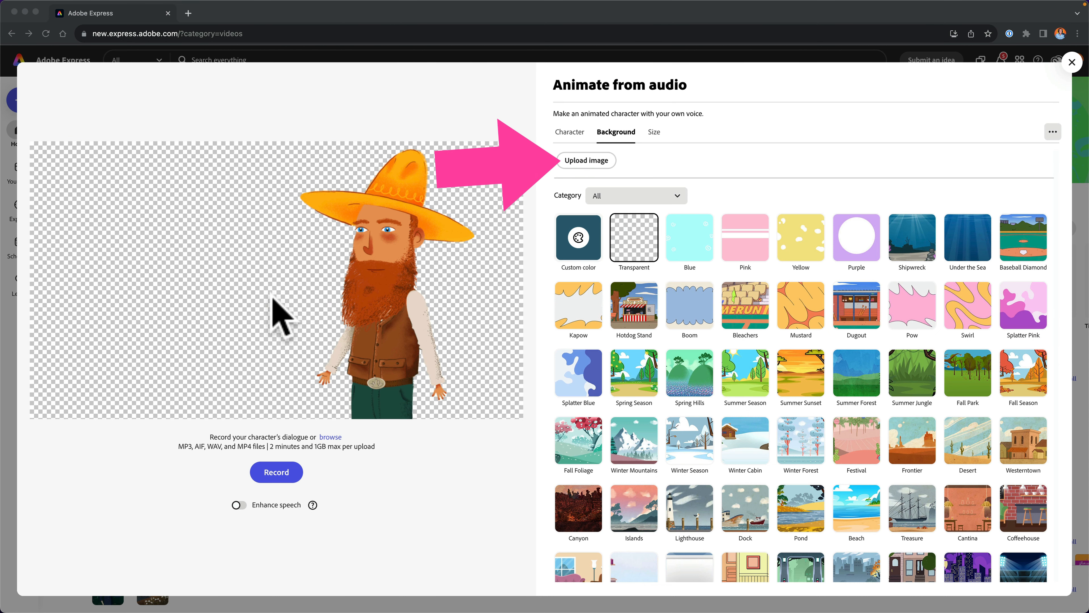
Upload DESERT.jpg from the Desktop as the scene's background image.
{"action": "left_click", "coordinate": [587, 162]}
{"action": "left_click", "coordinate": [171, 147]}
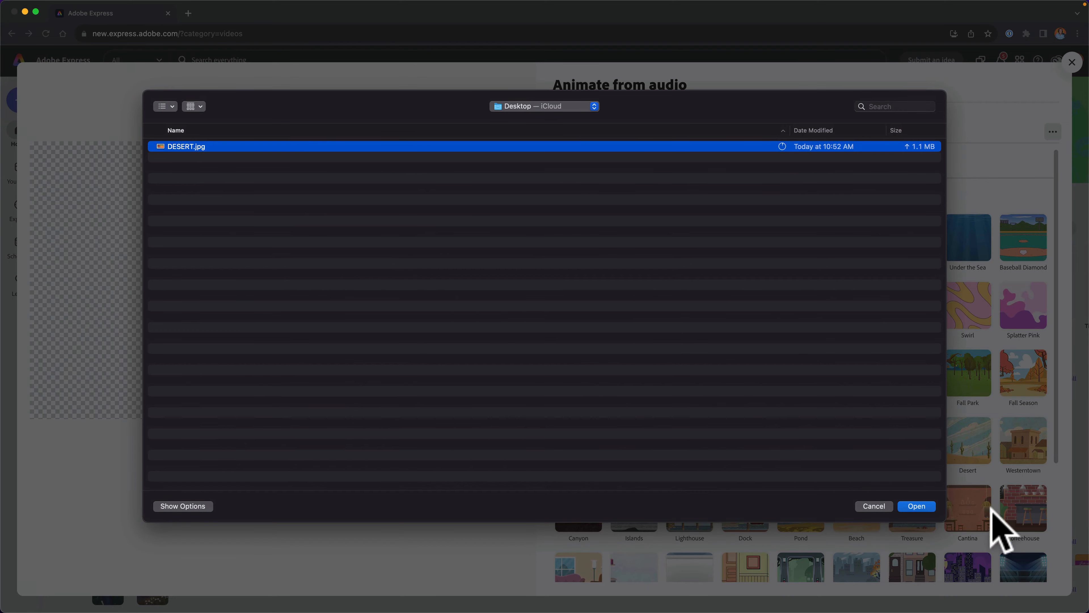
{"action": "left_click", "coordinate": [922, 506]}
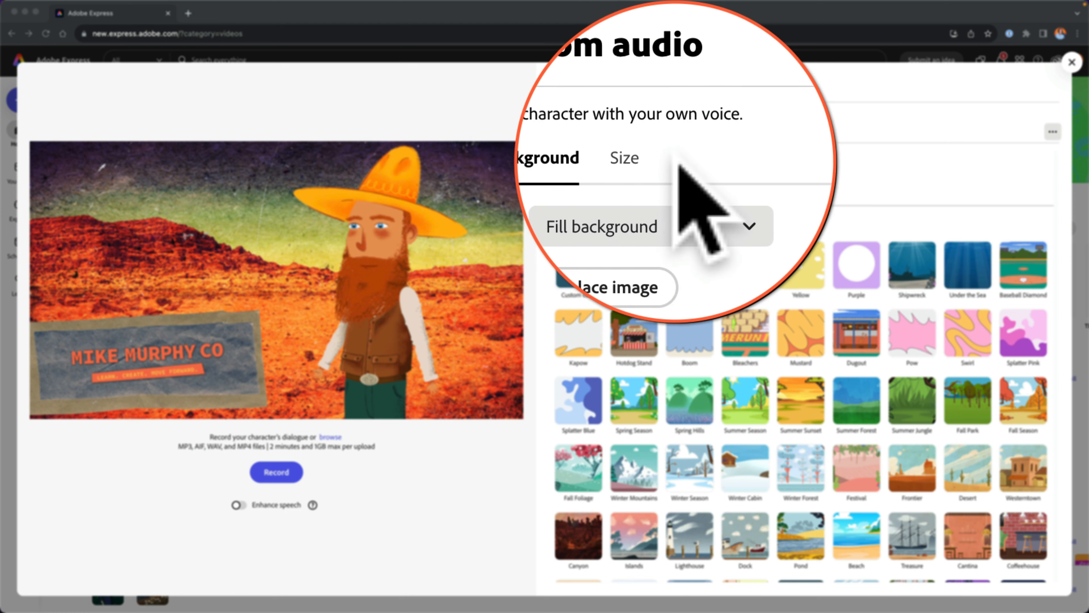
Review the canvas size presets offered for Instagram, Twitter and YouTube.
{"action": "left_click", "coordinate": [648, 160]}
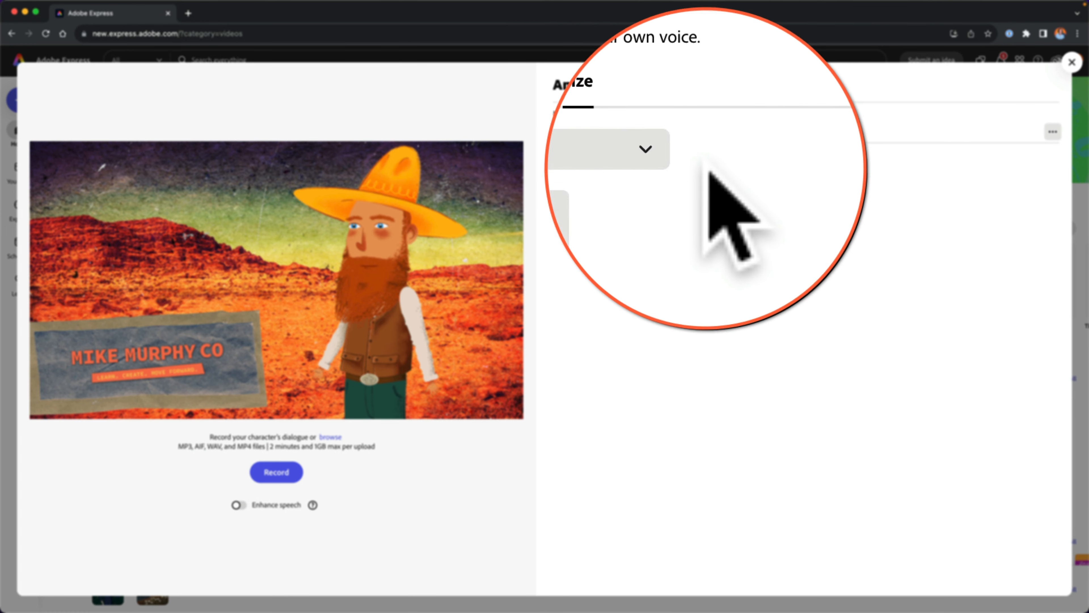
{"action": "left_click", "coordinate": [675, 162]}
{"action": "left_click", "coordinate": [739, 243]}
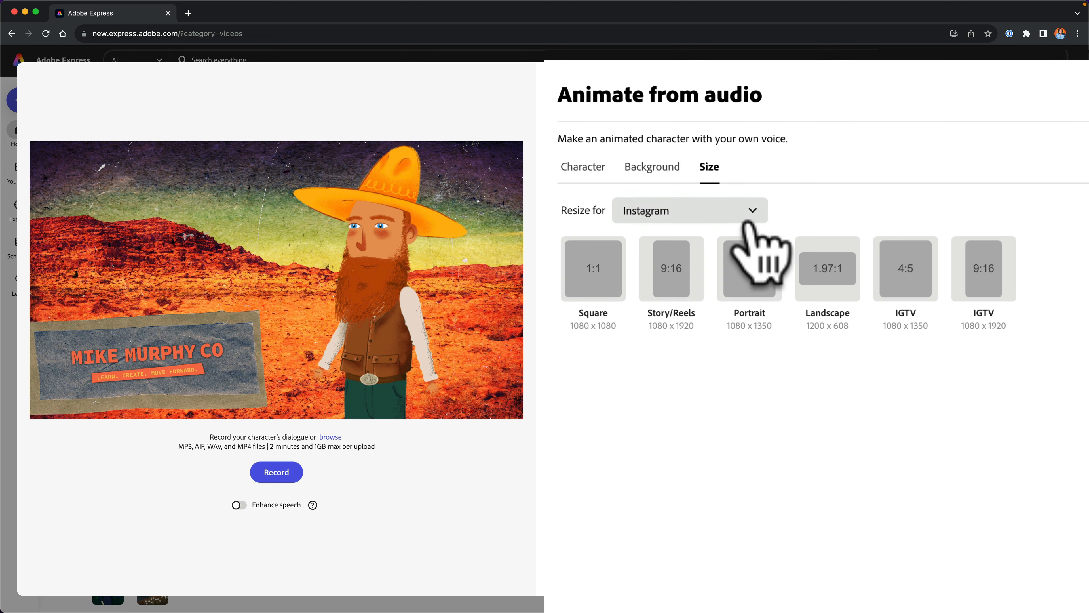
{"action": "left_click", "coordinate": [759, 211]}
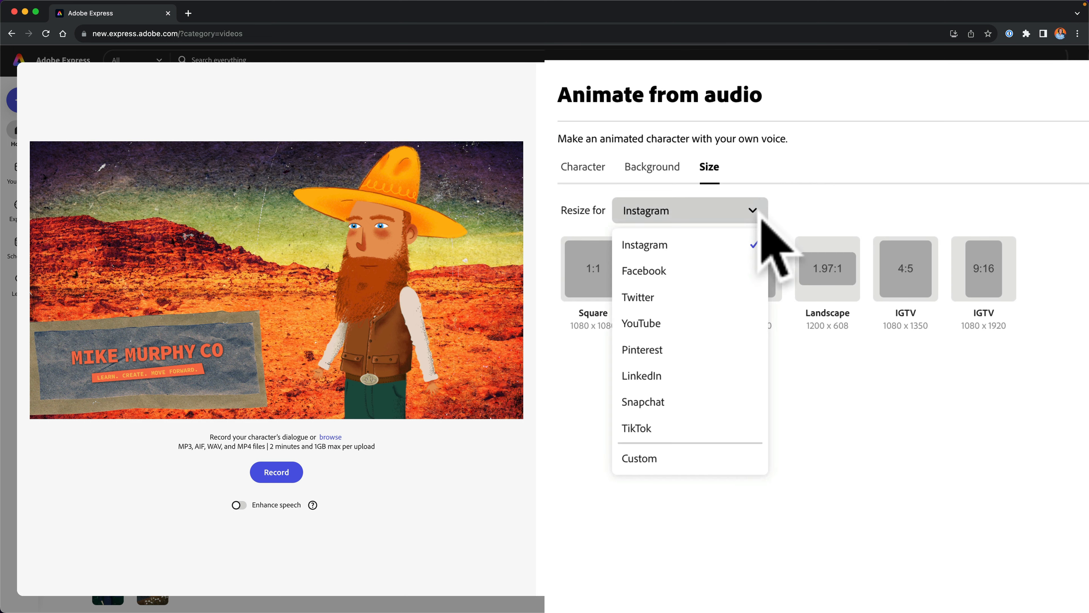
{"action": "left_click", "coordinate": [736, 270]}
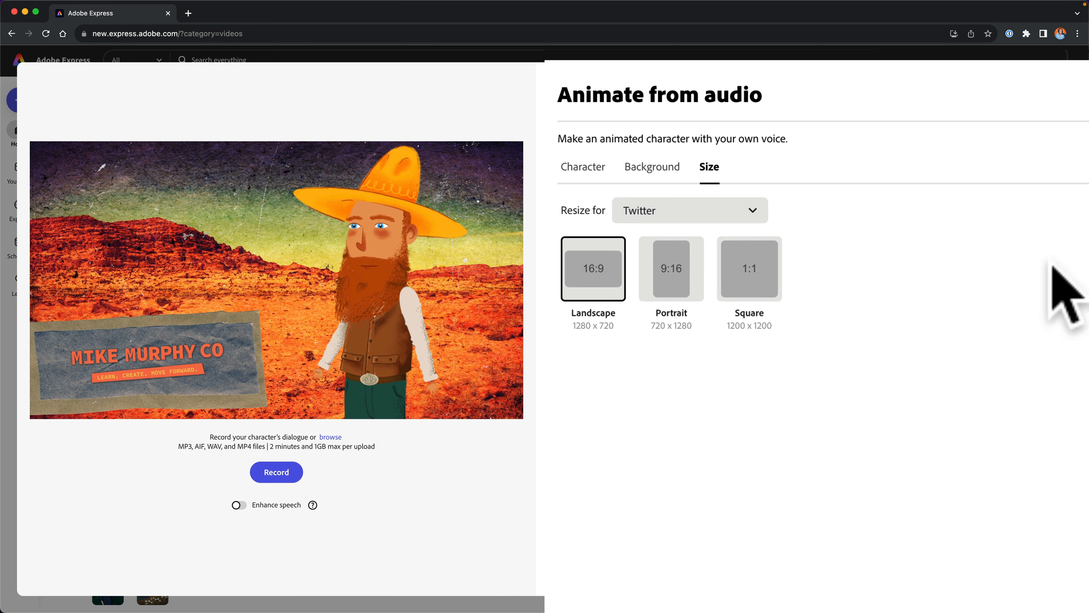
{"action": "left_click", "coordinate": [750, 211]}
{"action": "left_click", "coordinate": [705, 325]}
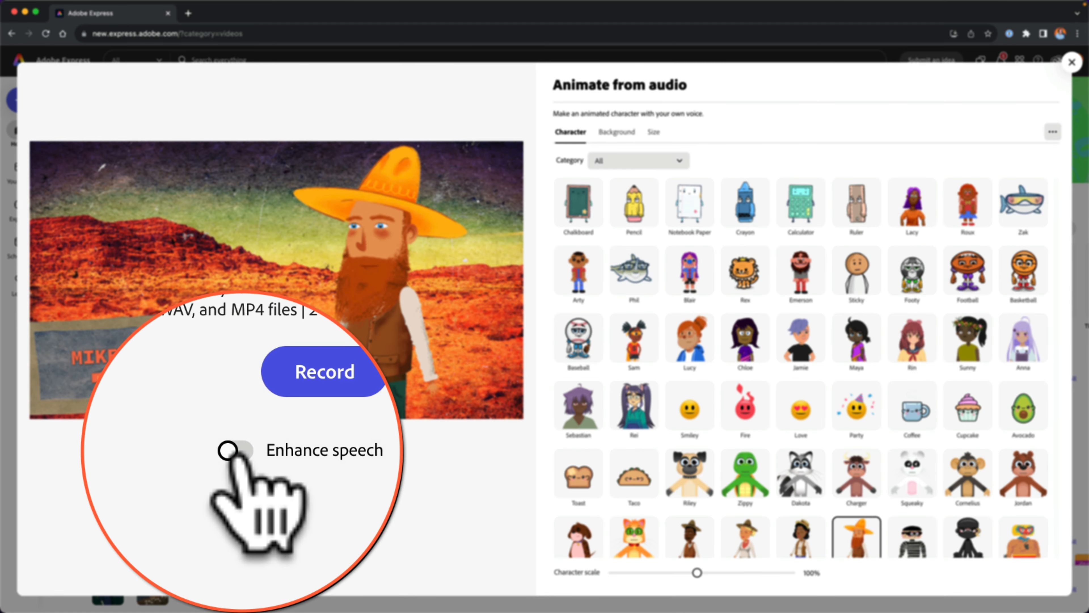
Try a short voice recording with Enhance speech turned on, pause it and cancel the take.
{"action": "mouse_move", "coordinate": [316, 447]}
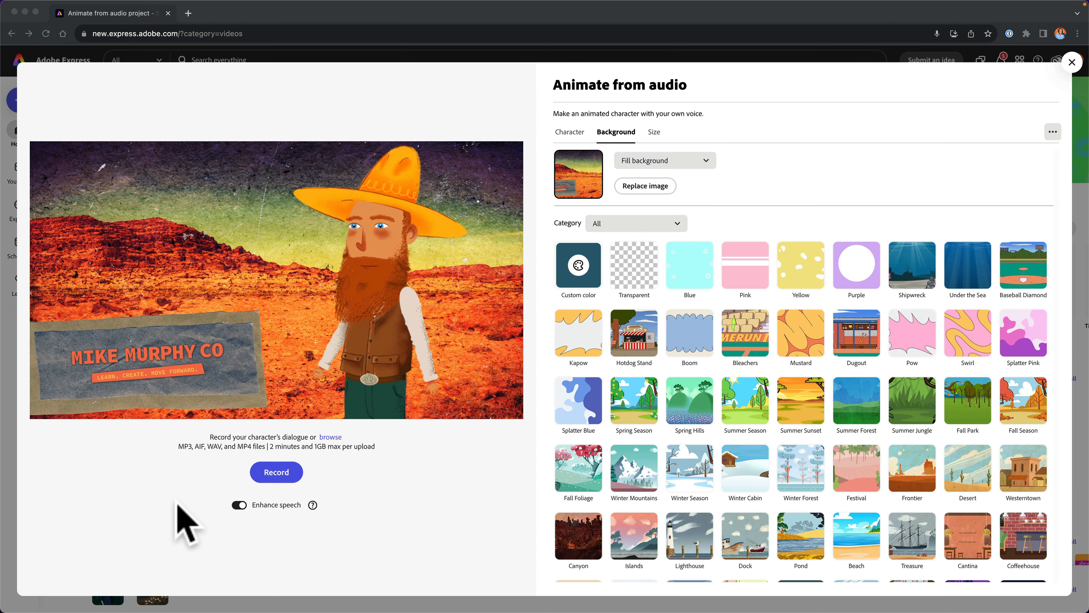
{"action": "left_click", "coordinate": [271, 475]}
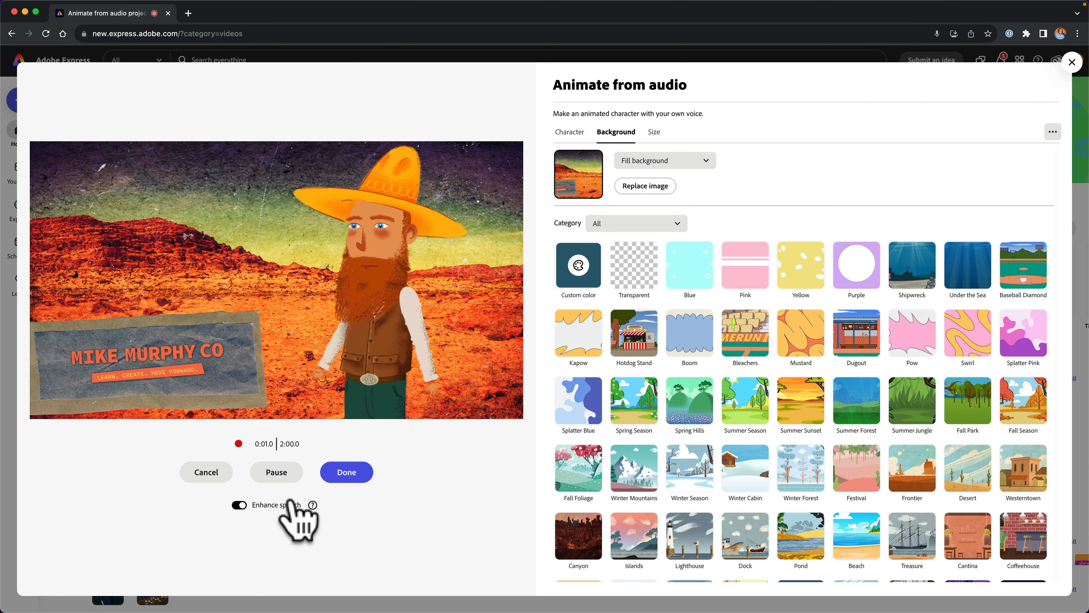
{"action": "left_click", "coordinate": [277, 473]}
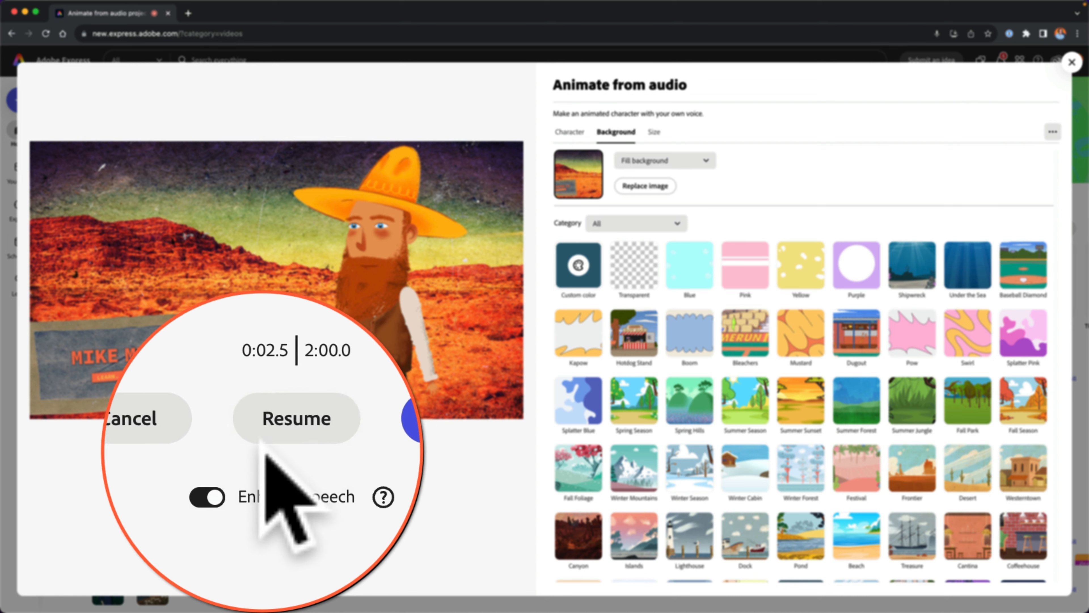
{"action": "left_click", "coordinate": [206, 473]}
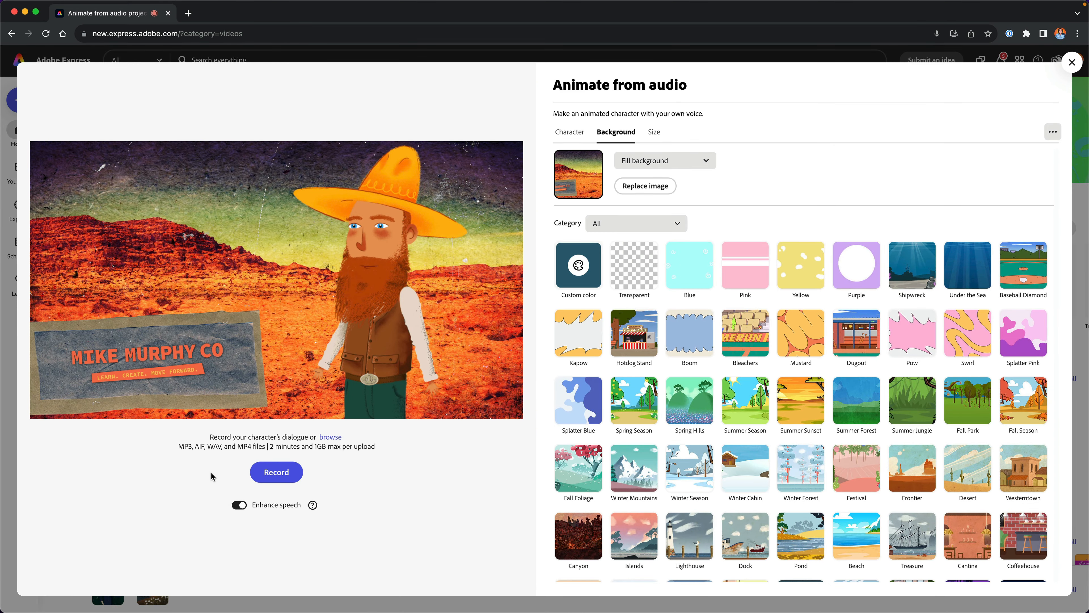
Record about 26 seconds of dialogue for the character and finish the recording to generate the animation.
{"action": "left_click", "coordinate": [278, 472]}
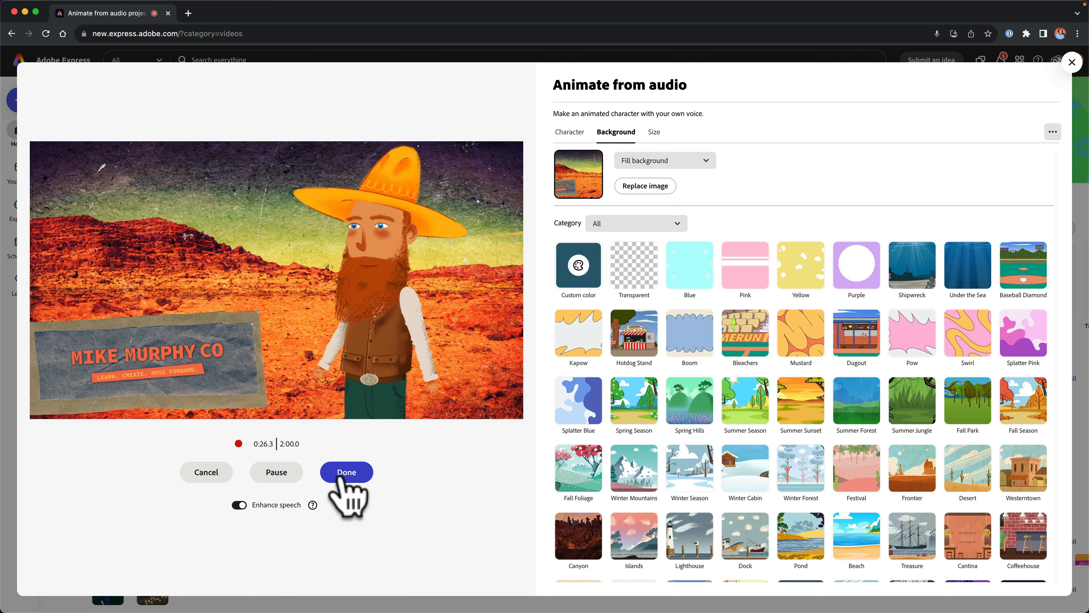
{"action": "left_click", "coordinate": [342, 478]}
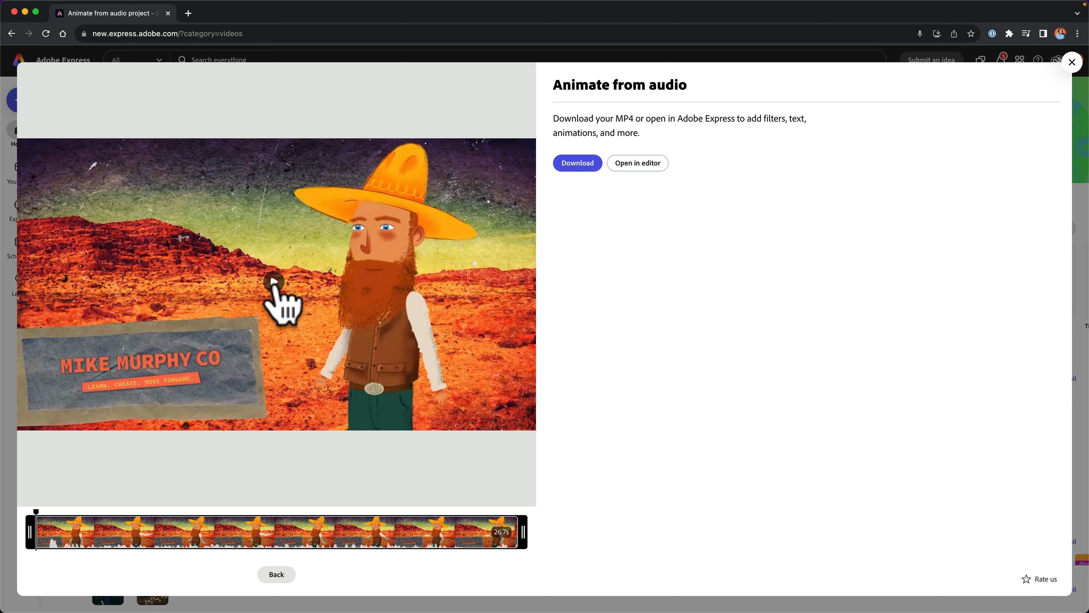
Play back the generated animation, scrub through it and check the trim handles at both ends of the clip.
{"action": "left_click", "coordinate": [278, 296]}
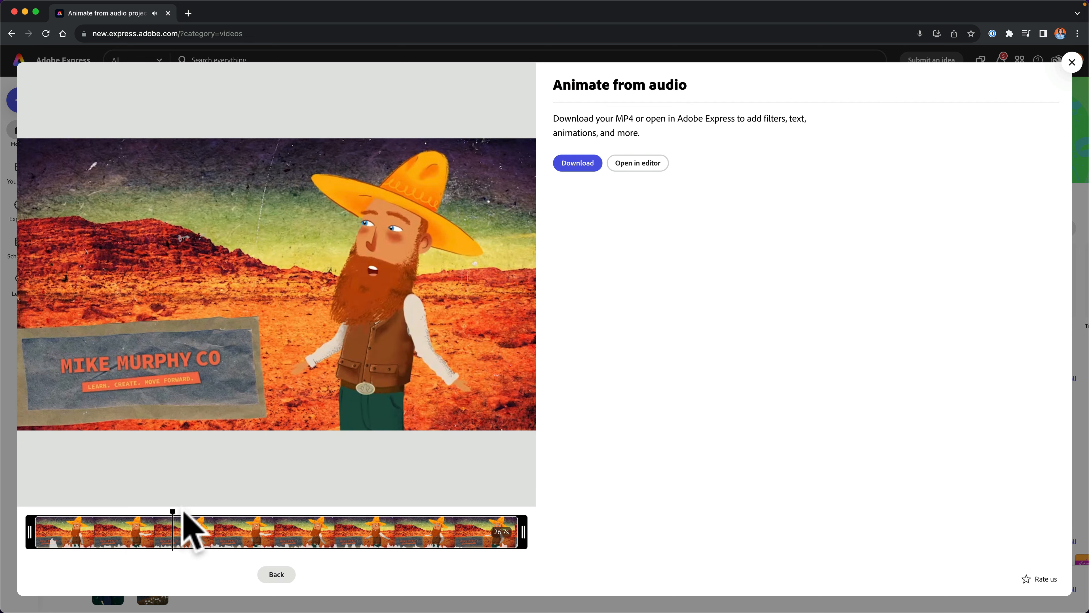
{"action": "mouse_move", "coordinate": [172, 512]}
{"action": "left_mouse_down"}
{"action": "mouse_move", "coordinate": [12, 502]}
{"action": "mouse_move", "coordinate": [141, 516]}
{"action": "mouse_move", "coordinate": [513, 520]}
{"action": "mouse_move", "coordinate": [148, 526]}
{"action": "mouse_move", "coordinate": [165, 526]}
{"action": "left_mouse_up"}
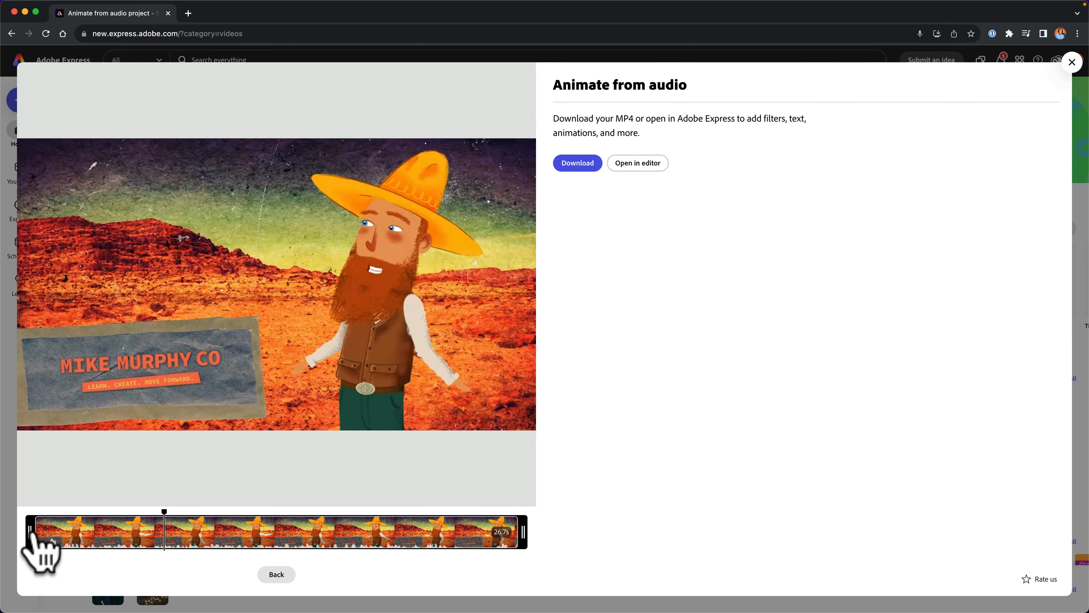
{"action": "mouse_move", "coordinate": [36, 530]}
{"action": "left_mouse_down"}
{"action": "mouse_move", "coordinate": [109, 540]}
{"action": "mouse_move", "coordinate": [19, 535]}
{"action": "left_mouse_up"}
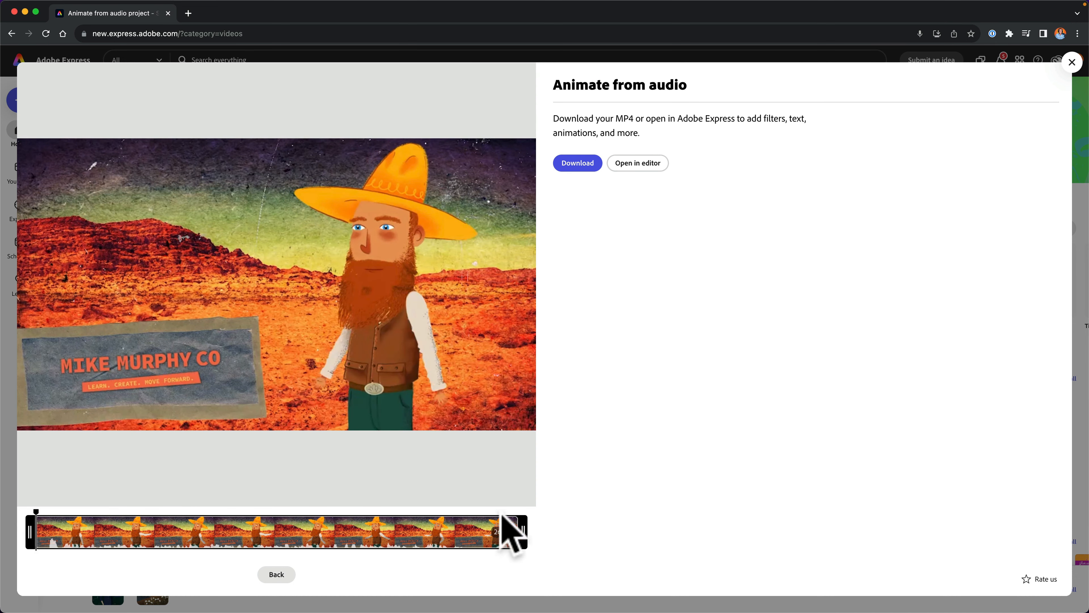
{"action": "left_click_drag", "start_coordinate": [518, 526], "coordinate": [547, 545]}
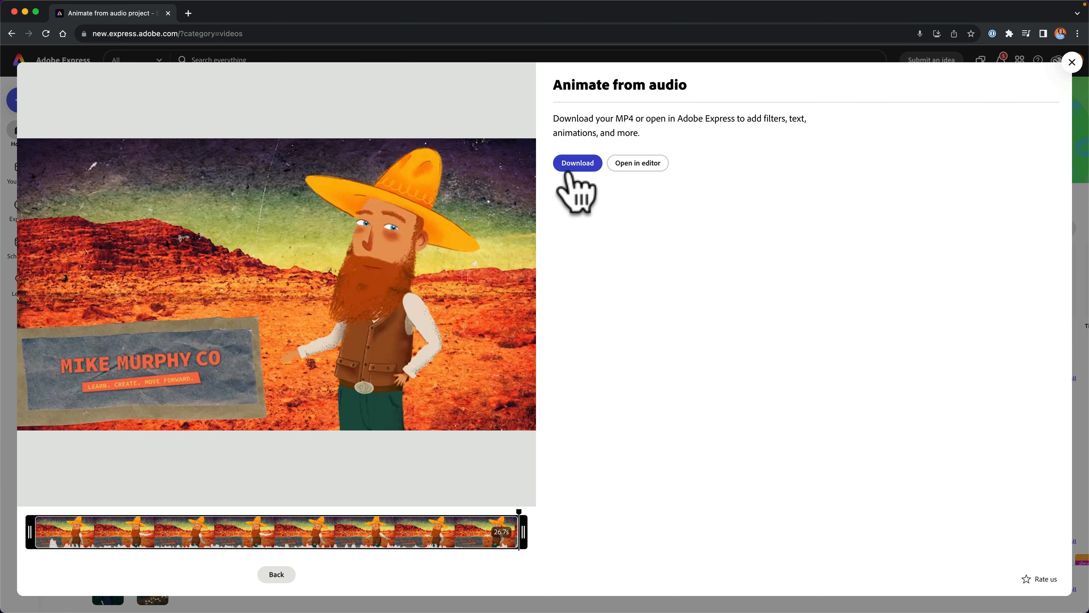
Open the animation in the editor and download it as an MP4 at 1080 video resolution.
{"action": "left_click", "coordinate": [639, 168]}
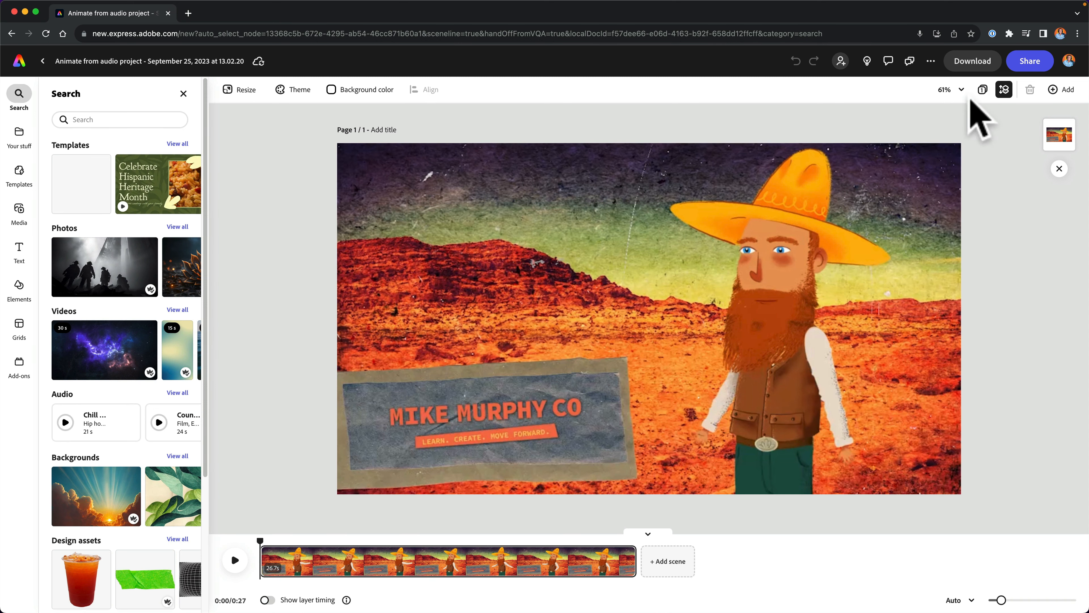
{"action": "left_click", "coordinate": [977, 63]}
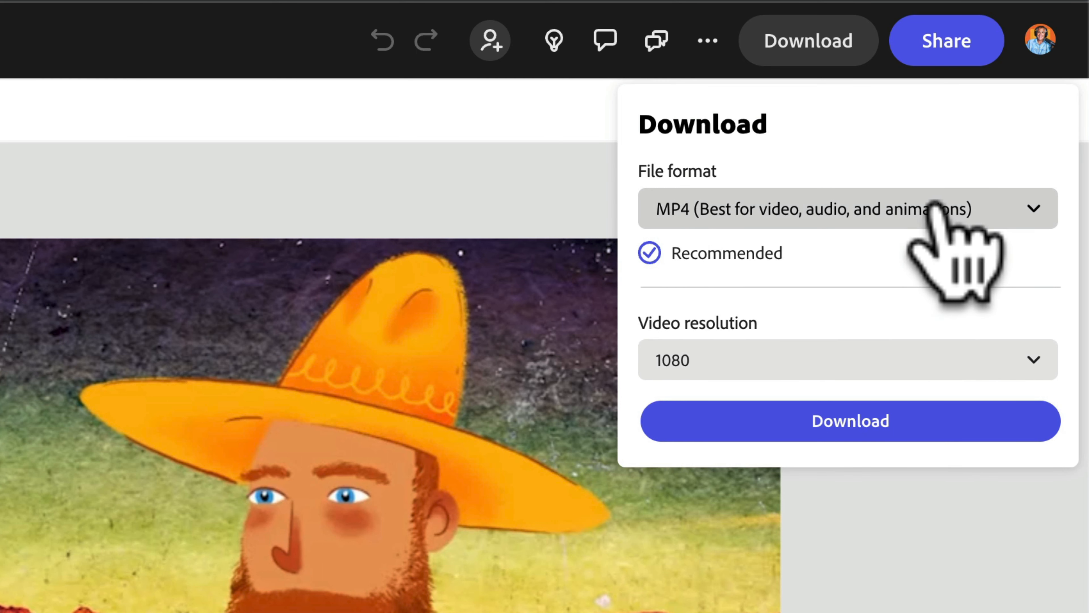
{"action": "left_click", "coordinate": [963, 358]}
{"action": "left_click", "coordinate": [963, 358]}
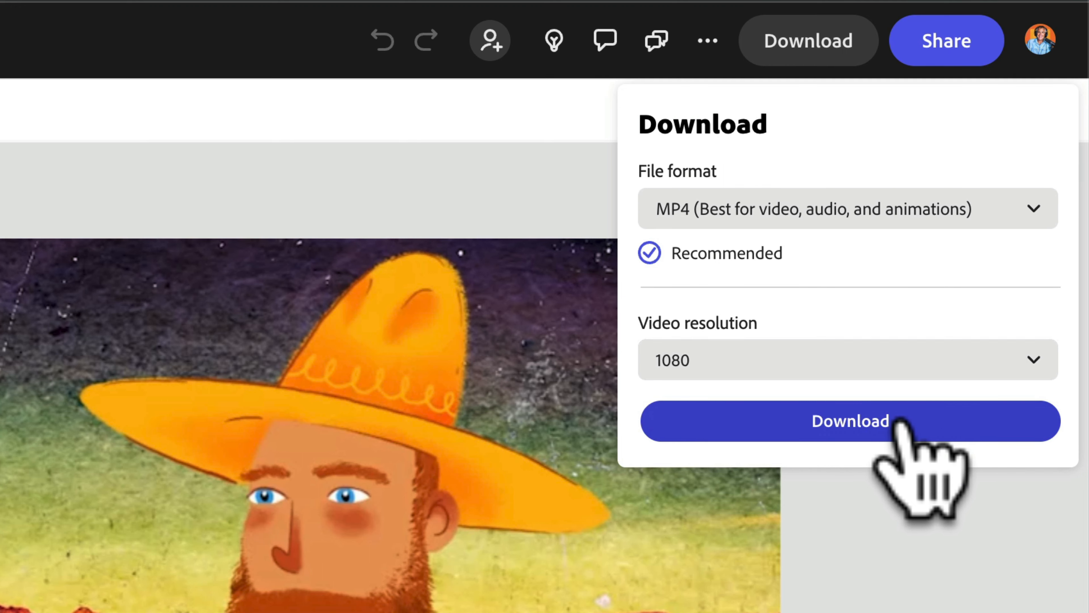
{"action": "left_click", "coordinate": [899, 421]}
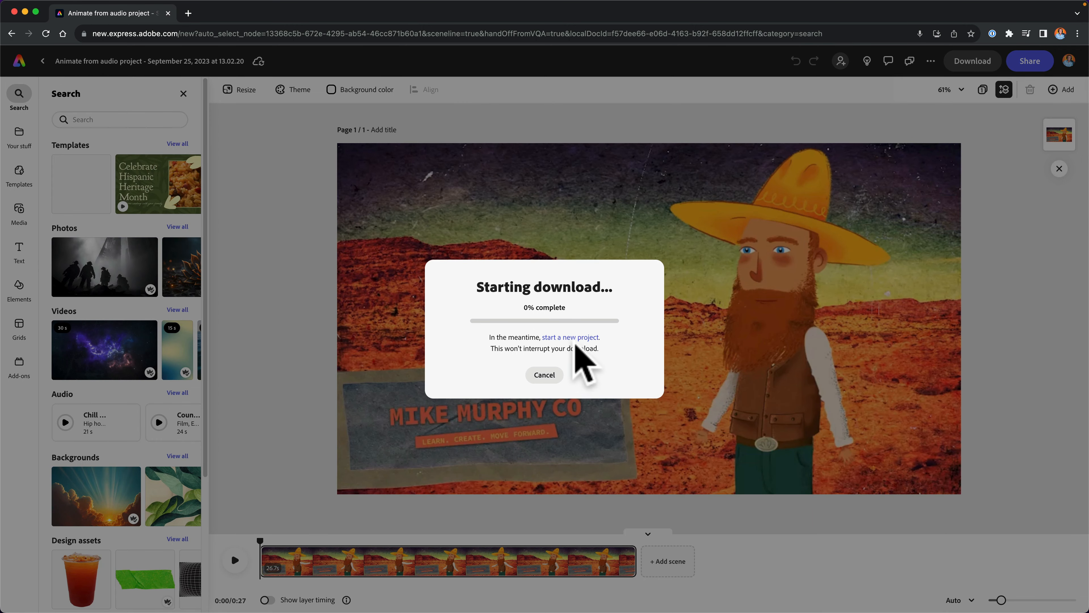